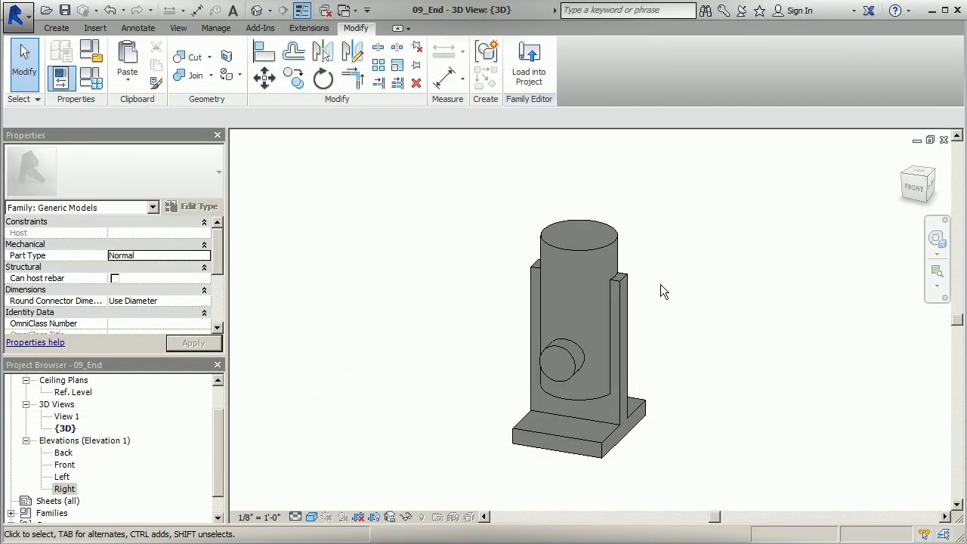
Create a new family from the Generic Model Adaptive.rft template
{"action": "middle_click_drag", "start_coordinate": [649, 278], "coordinate": [439, 260], "text": "shift"}
{"action": "scroll", "coordinate": [522, 302], "scroll_direction": "down", "scroll_amount": 2}
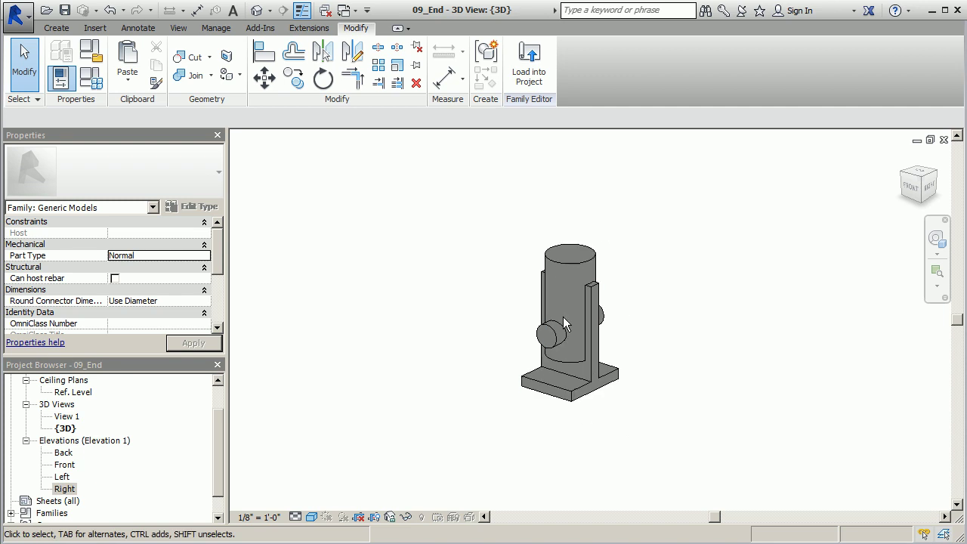
{"action": "left_click", "coordinate": [30, 19]}
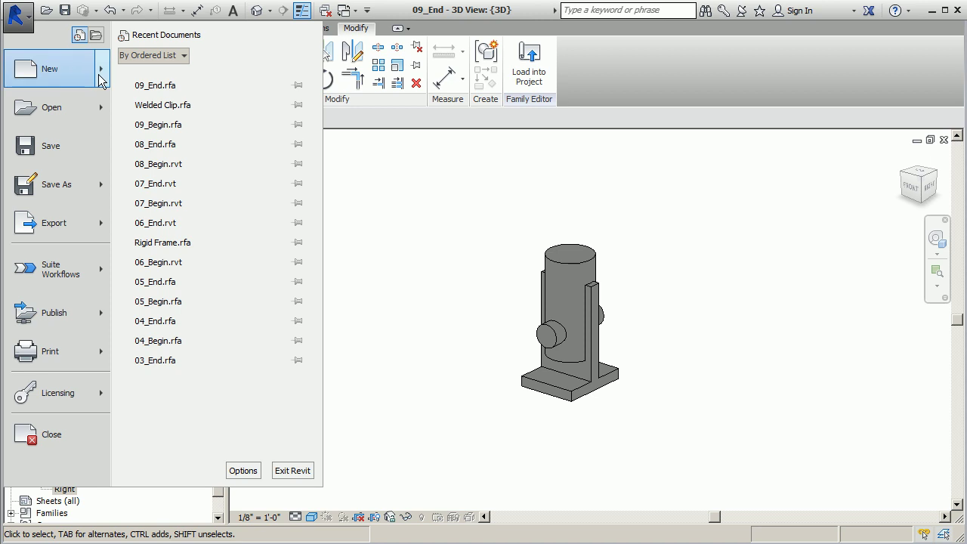
{"action": "mouse_move", "coordinate": [102, 74]}
{"action": "left_click", "coordinate": [181, 109]}
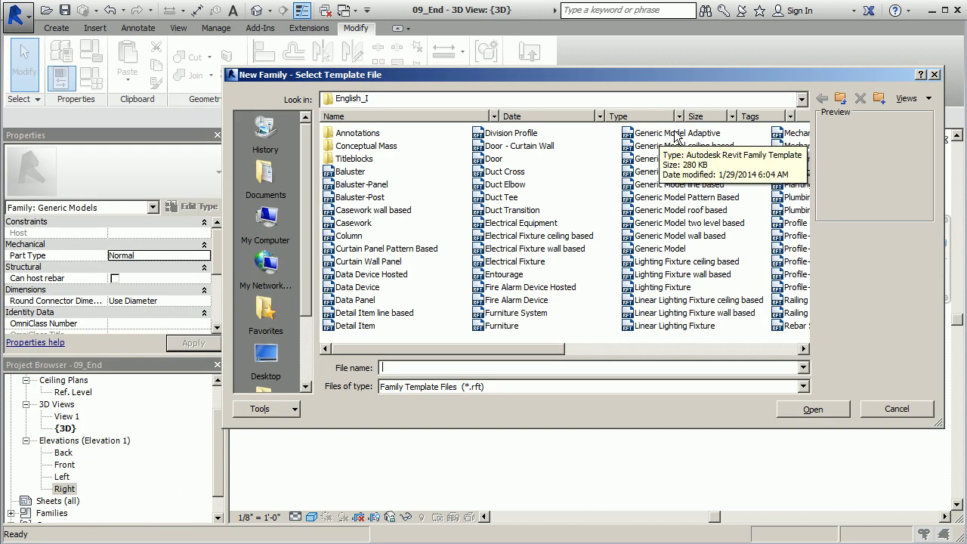
{"action": "left_click", "coordinate": [696, 136]}
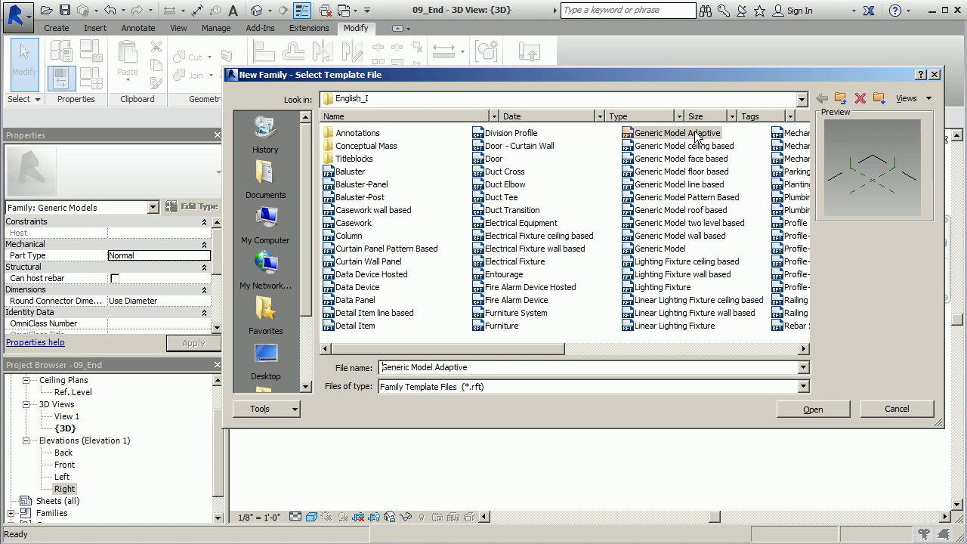
{"action": "left_click", "coordinate": [836, 406]}
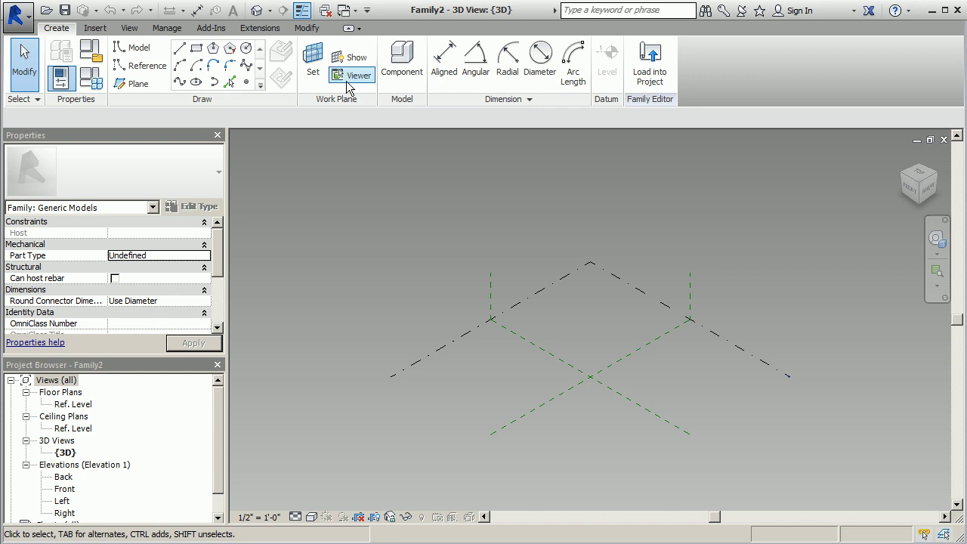
Set the Center (Left/Right) reference plane as the work plane and place two reference points on it
{"action": "left_click", "coordinate": [314, 60]}
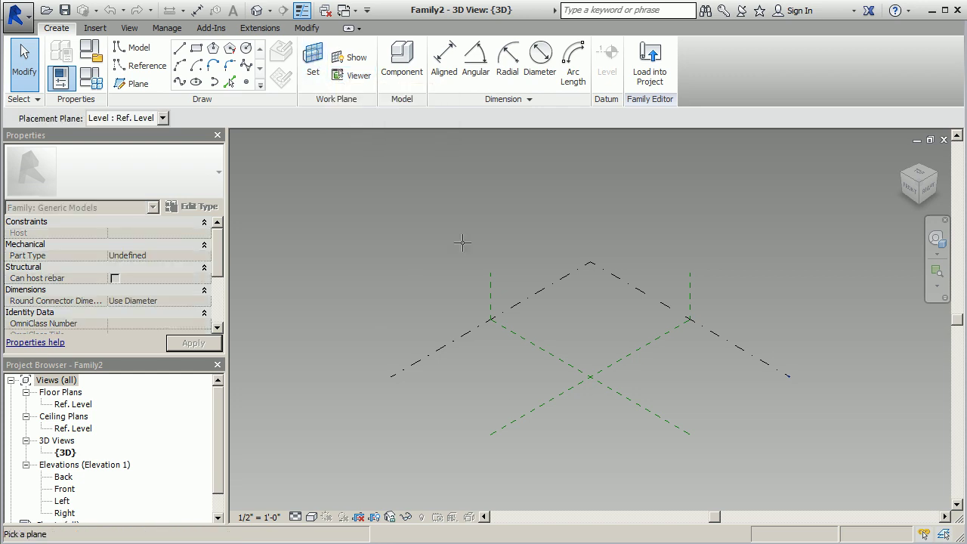
{"action": "left_click", "coordinate": [687, 441]}
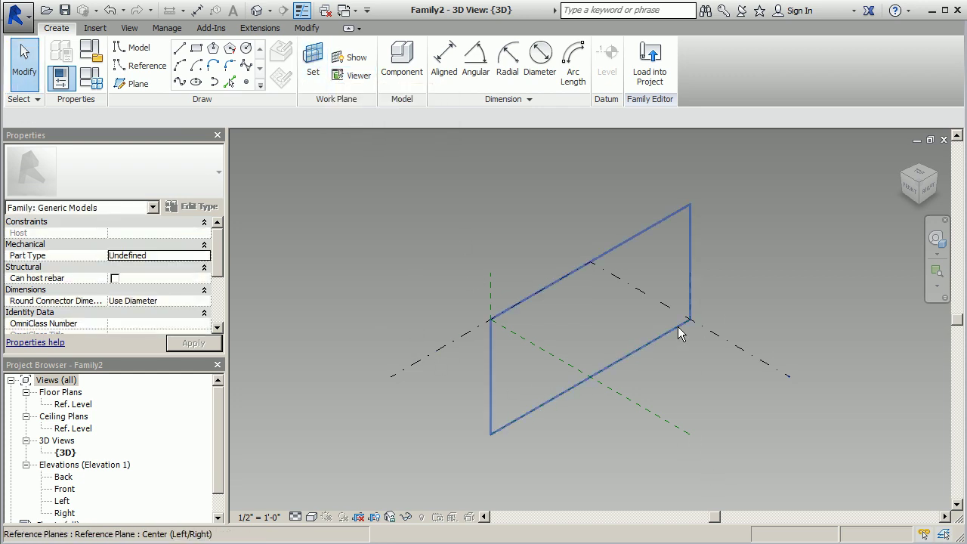
{"action": "left_click", "coordinate": [247, 86]}
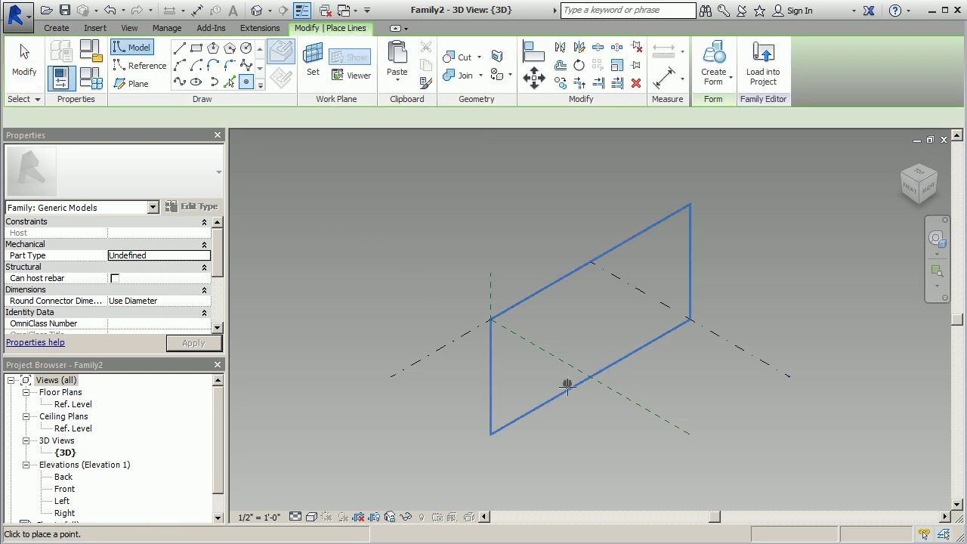
{"action": "scroll", "coordinate": [541, 406], "scroll_direction": "up", "scroll_amount": 2}
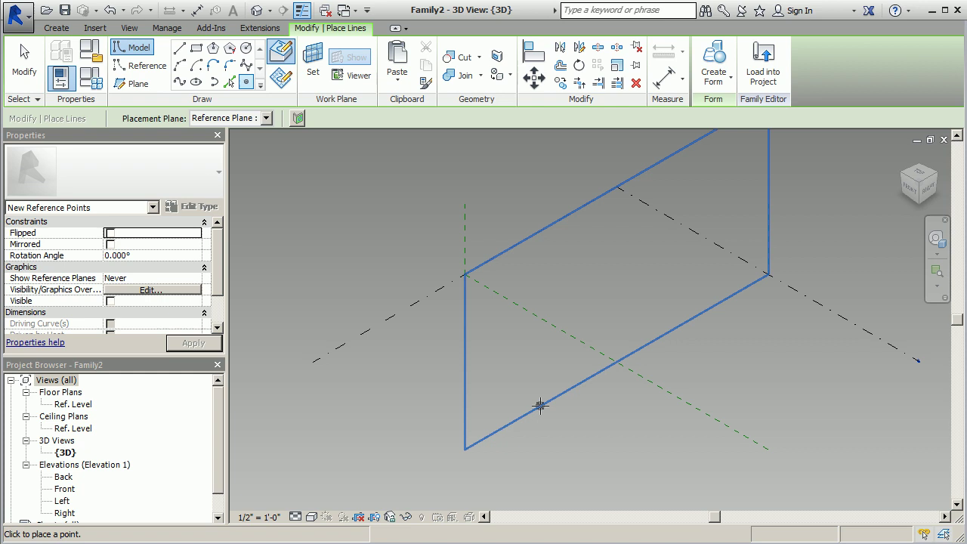
{"action": "scroll", "coordinate": [540, 405], "scroll_direction": "up", "scroll_amount": 2}
{"action": "left_click", "coordinate": [546, 404]}
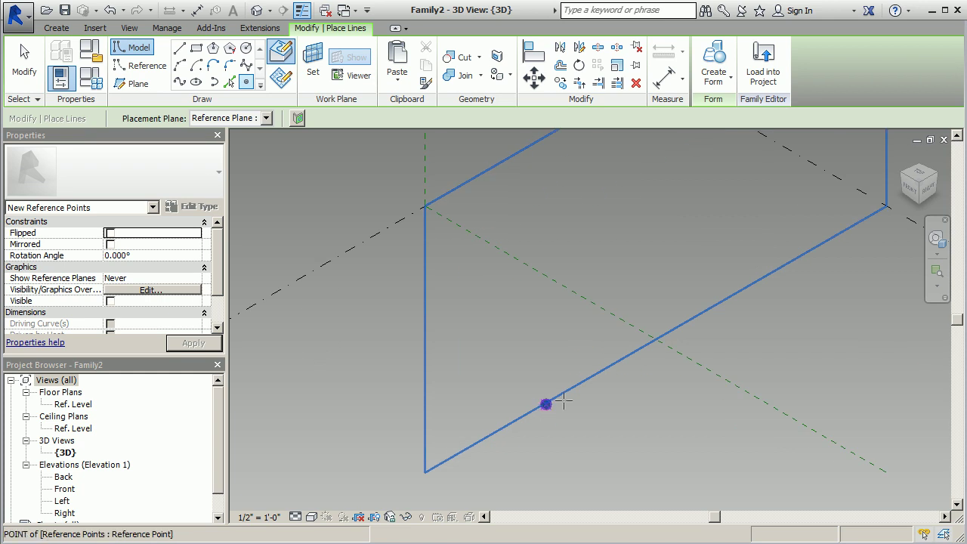
{"action": "left_click", "coordinate": [732, 295]}
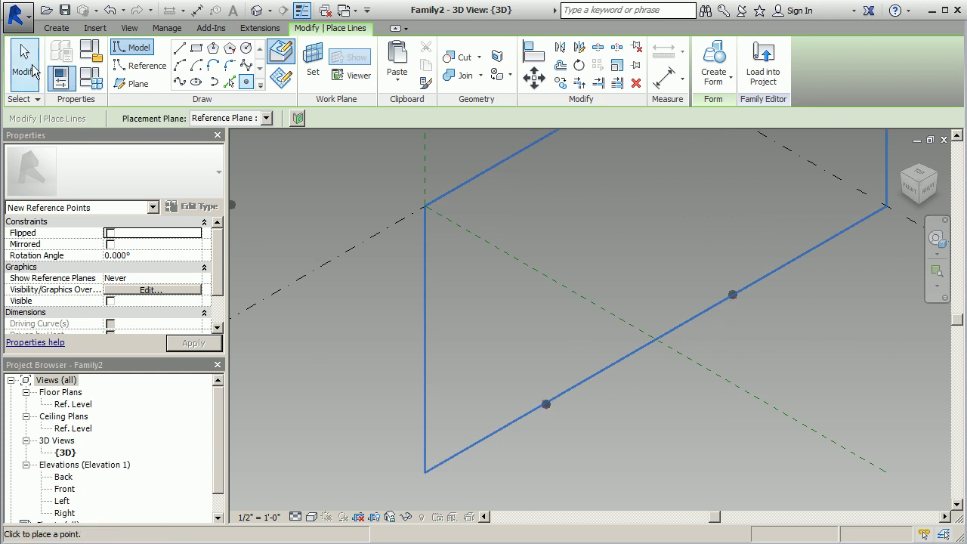
{"action": "left_click", "coordinate": [25, 66]}
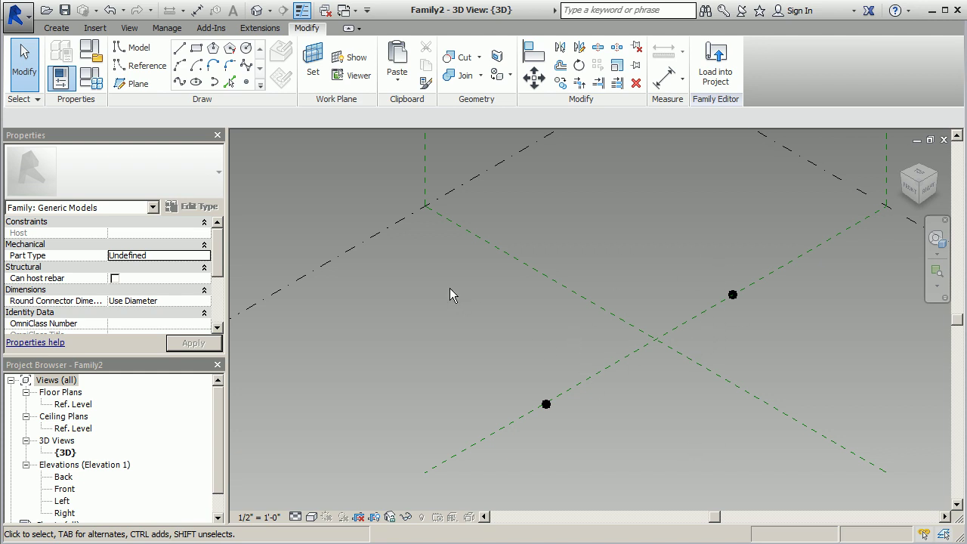
Window-select both reference points and convert them with Make Adaptive
{"action": "left_click_drag", "start_coordinate": [430, 248], "coordinate": [834, 457]}
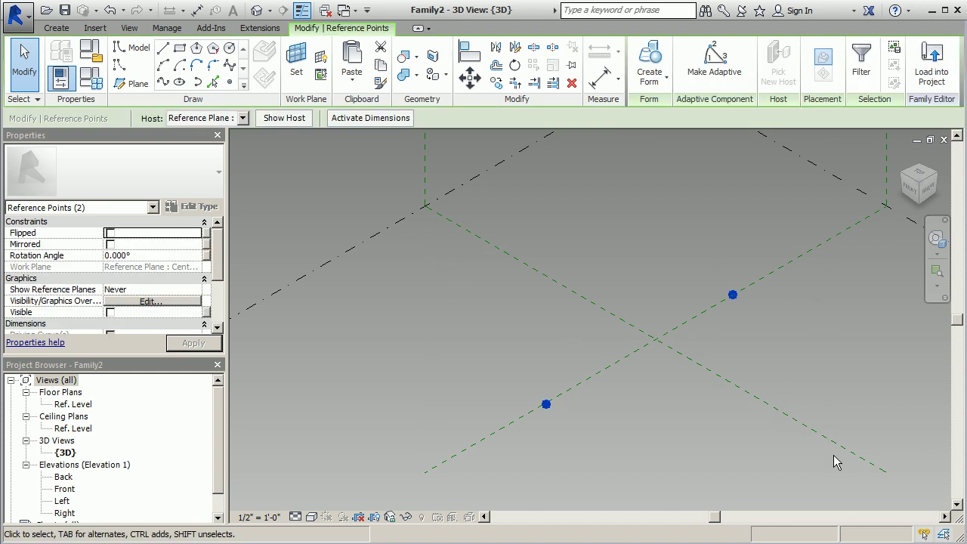
{"action": "left_click", "coordinate": [712, 79]}
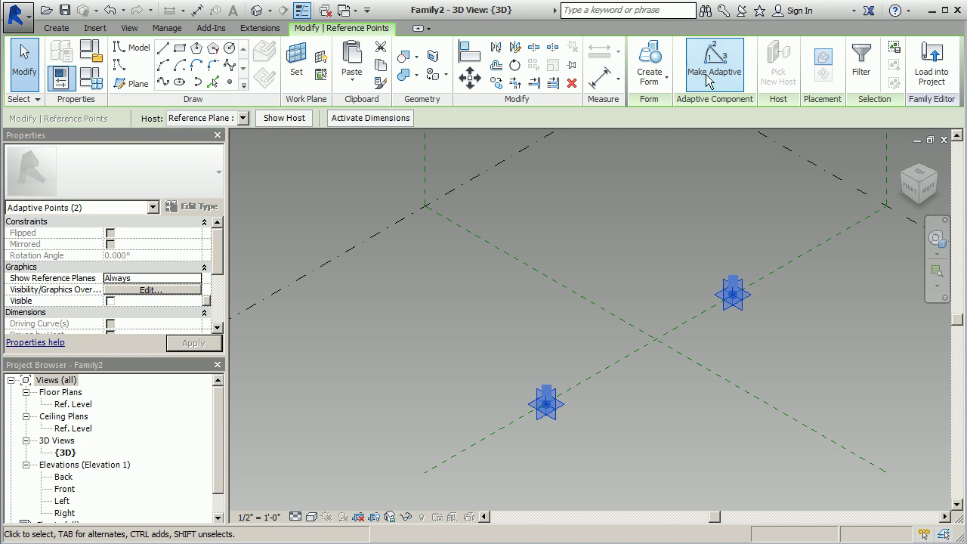
Join adaptive points 1 and 2 with Spline Through Points and mark it Is Reference Line
{"action": "left_click", "coordinate": [164, 86]}
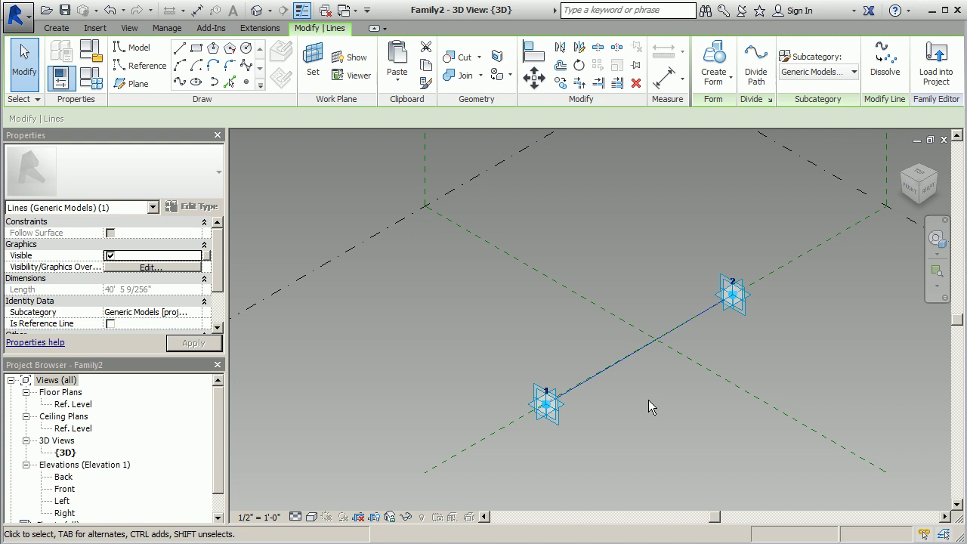
{"action": "left_click_drag", "start_coordinate": [216, 244], "coordinate": [225, 281]}
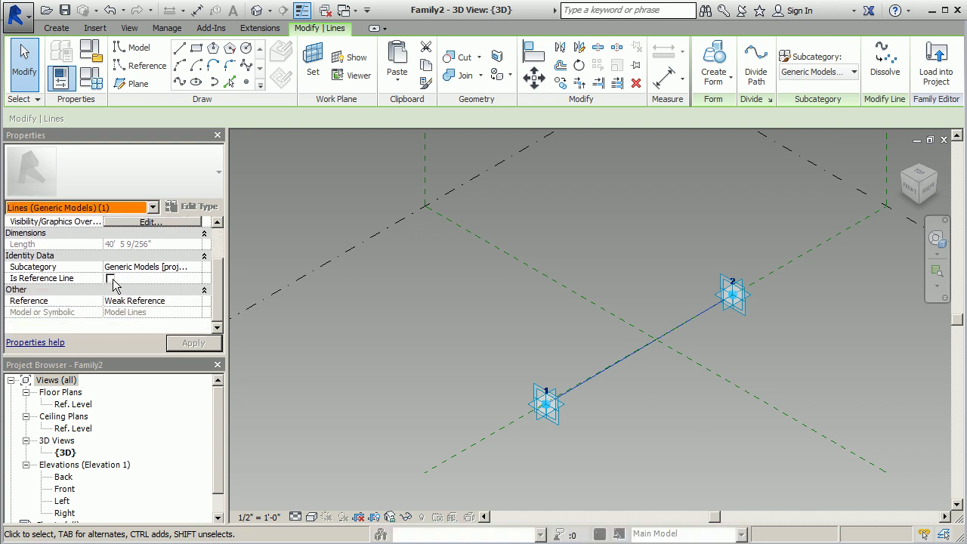
{"action": "scroll", "coordinate": [49, 235], "scroll_direction": "up", "scroll_amount": 1}
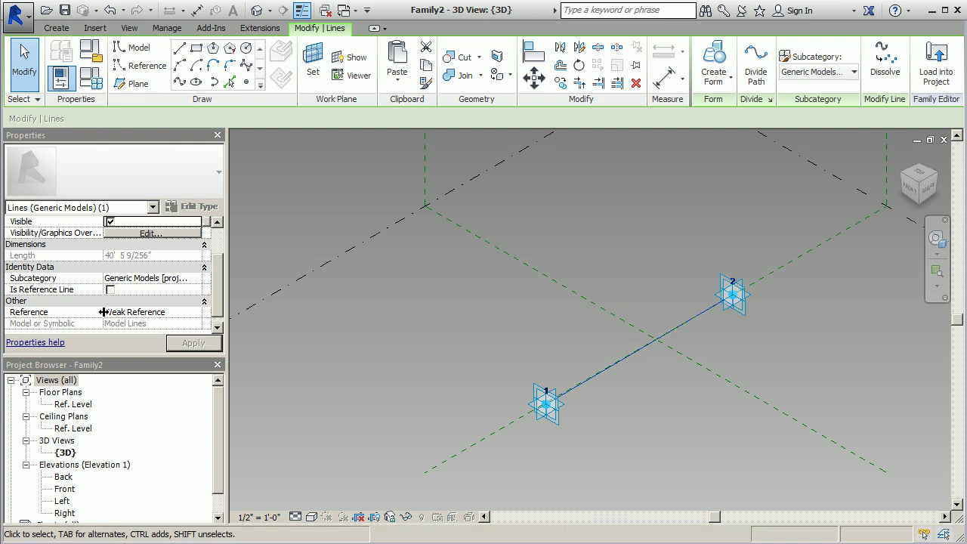
{"action": "left_click", "coordinate": [110, 289]}
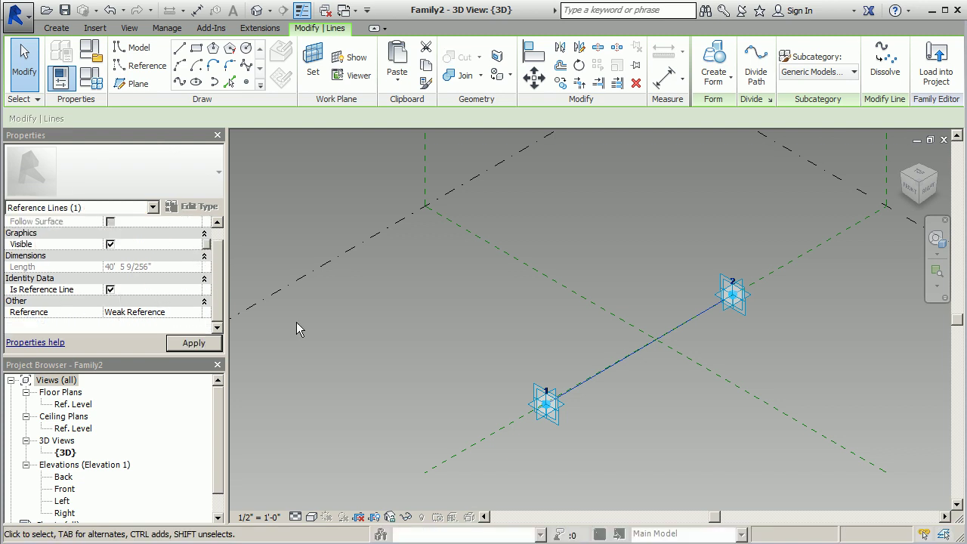
{"action": "left_click", "coordinate": [419, 278]}
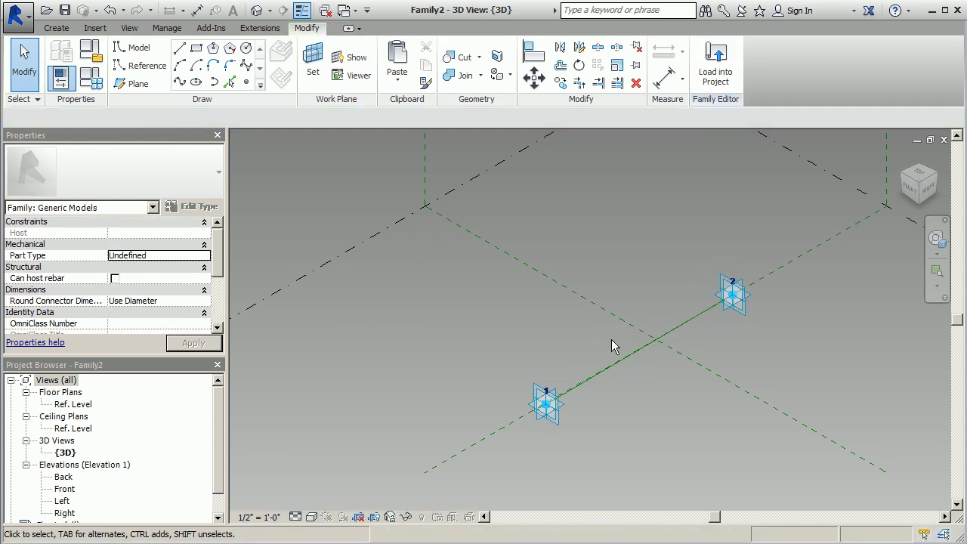
{"action": "scroll", "coordinate": [647, 361], "scroll_direction": "up", "scroll_amount": 3}
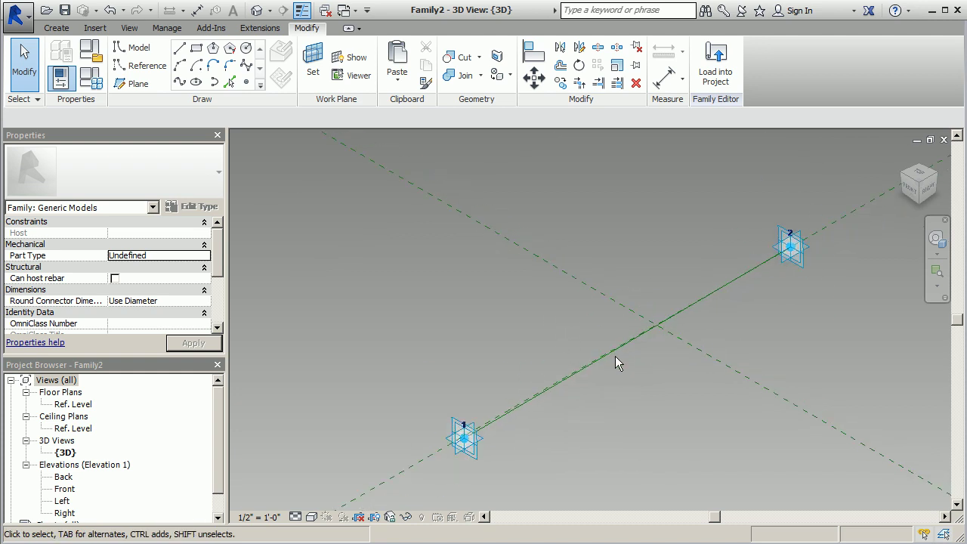
Place a reference point on the reference line
{"action": "left_click", "coordinate": [245, 81]}
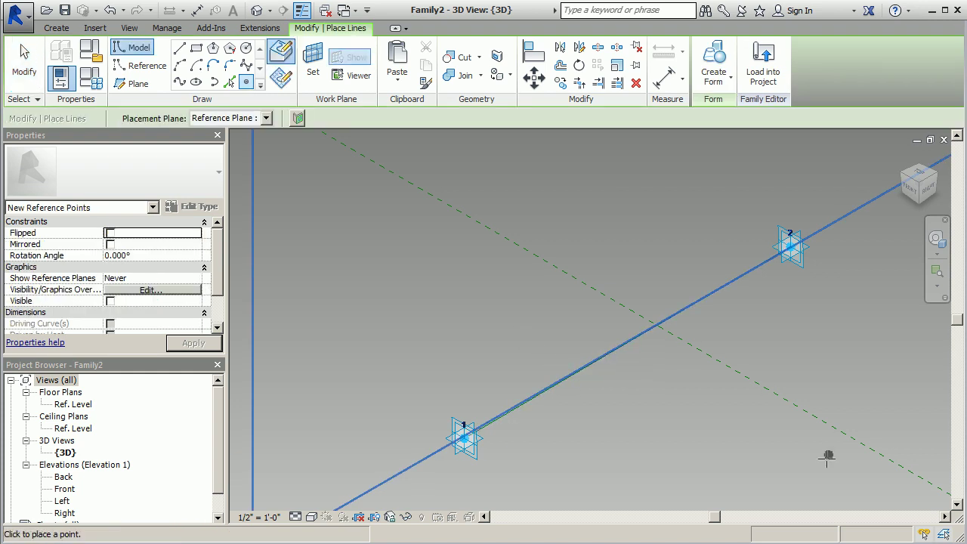
{"action": "left_click", "coordinate": [246, 204]}
{"action": "left_click", "coordinate": [24, 64]}
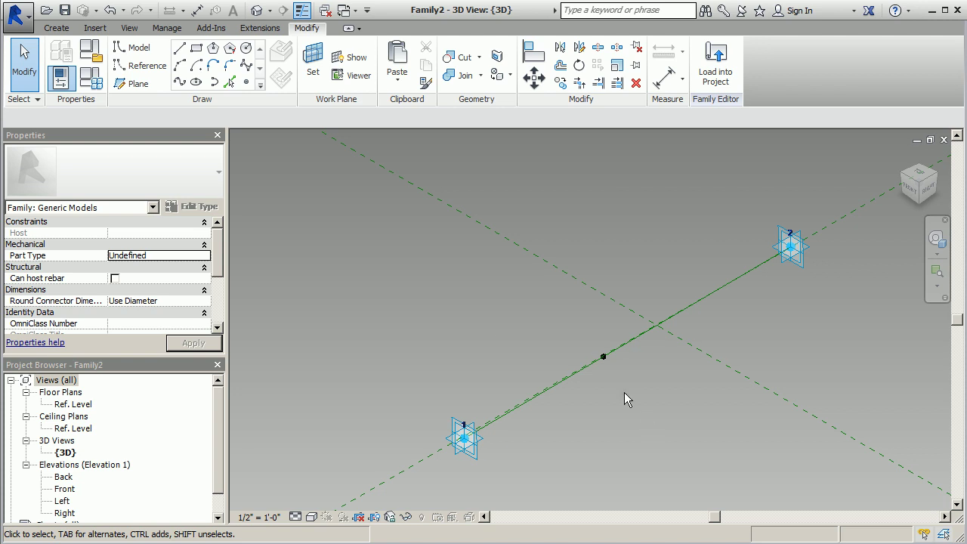
{"action": "scroll", "coordinate": [624, 392], "scroll_direction": "up", "scroll_amount": 5}
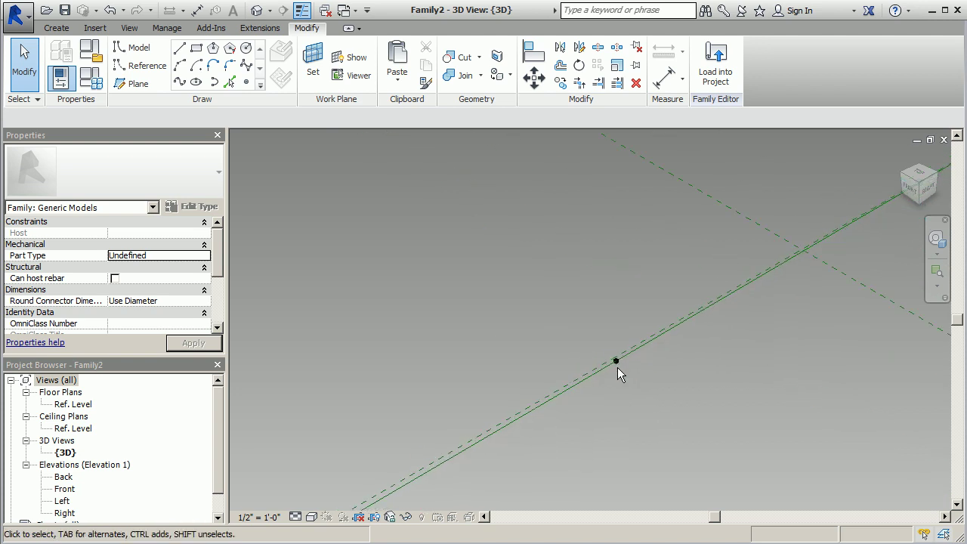
Set the work plane to the new reference point and start a circle centred on it
{"action": "left_click", "coordinate": [312, 64]}
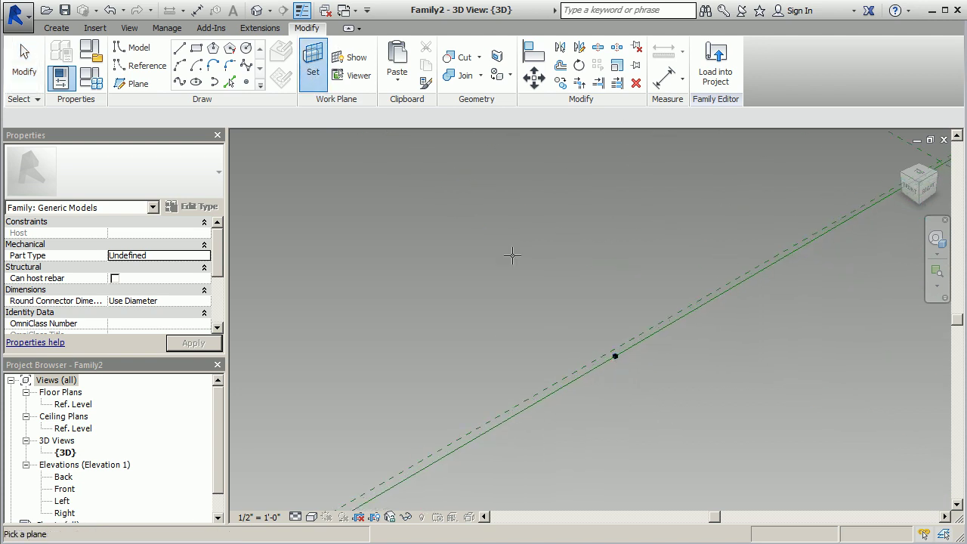
{"action": "left_click", "coordinate": [615, 355]}
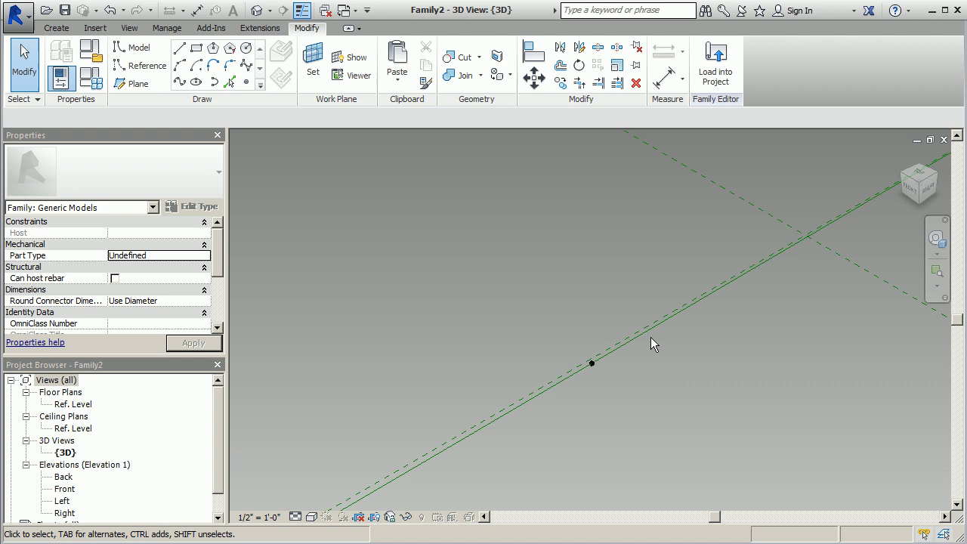
{"action": "left_click", "coordinate": [245, 50]}
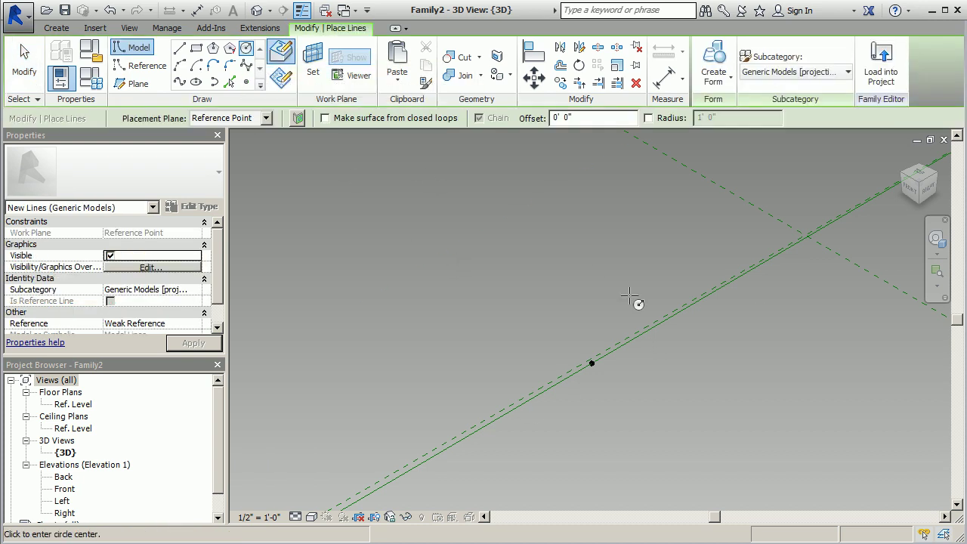
{"action": "left_click", "coordinate": [585, 364]}
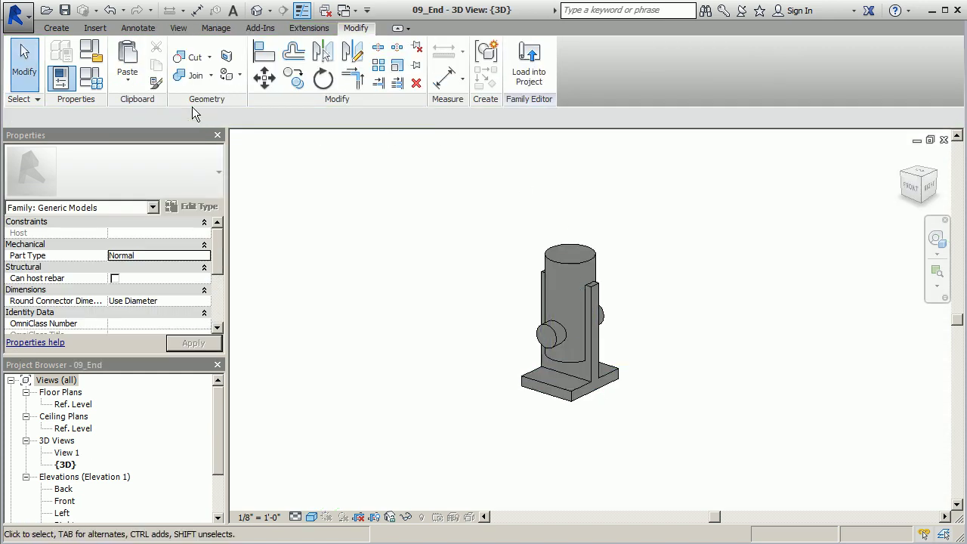
{"action": "left_click", "coordinate": [444, 77]}
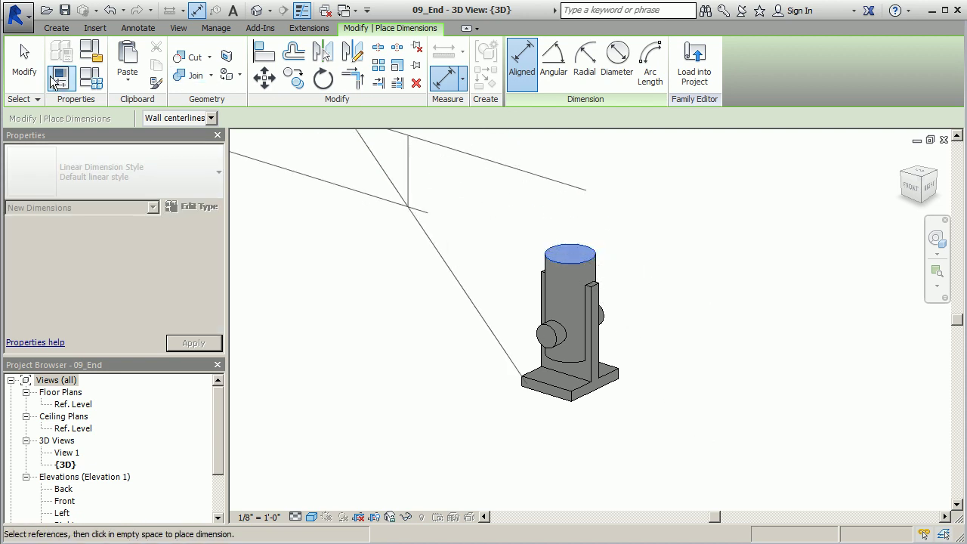
{"action": "key", "text": "Escape"}
{"action": "key", "text": "Escape"}
{"action": "double_click", "coordinate": [559, 270]}
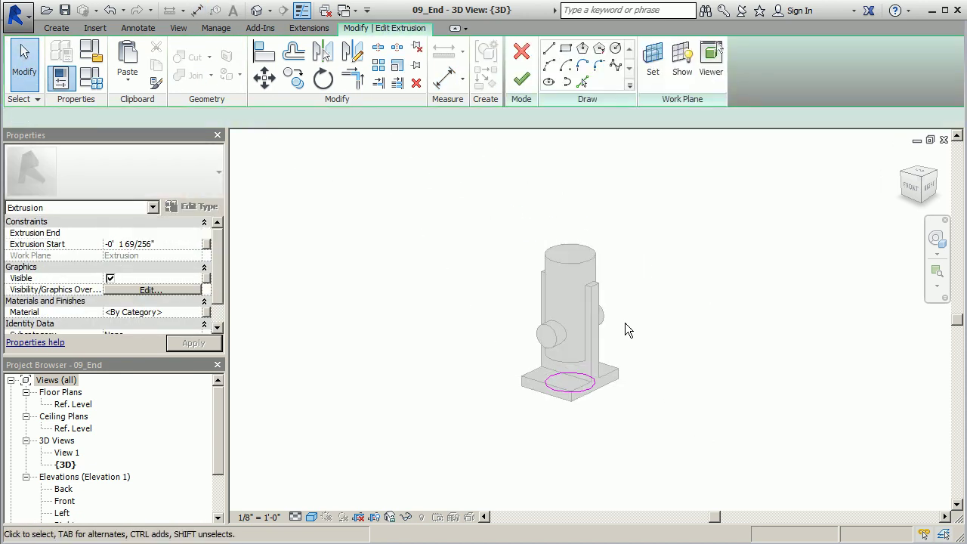
{"action": "left_click", "coordinate": [593, 389]}
{"action": "scroll", "coordinate": [593, 385], "scroll_direction": "up", "scroll_amount": 2}
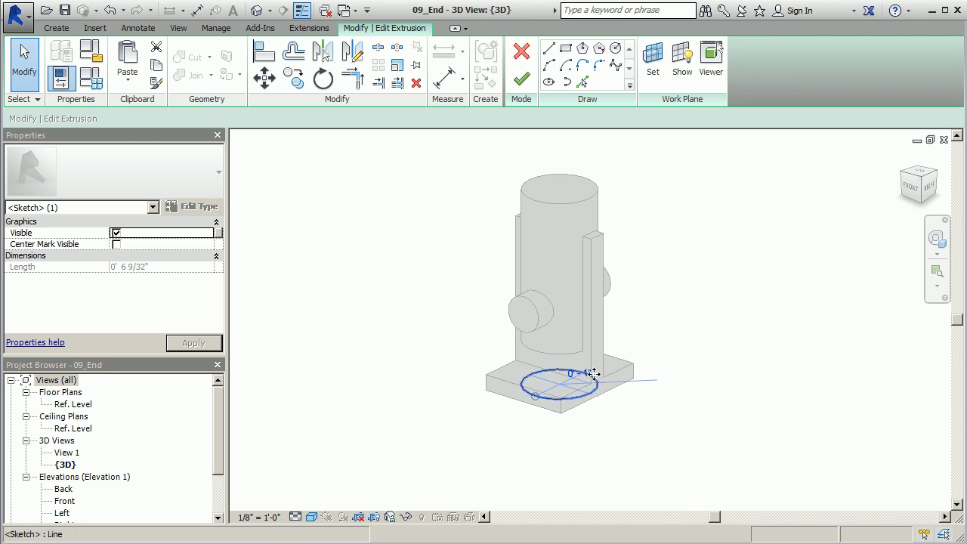
{"action": "left_click", "coordinate": [683, 361]}
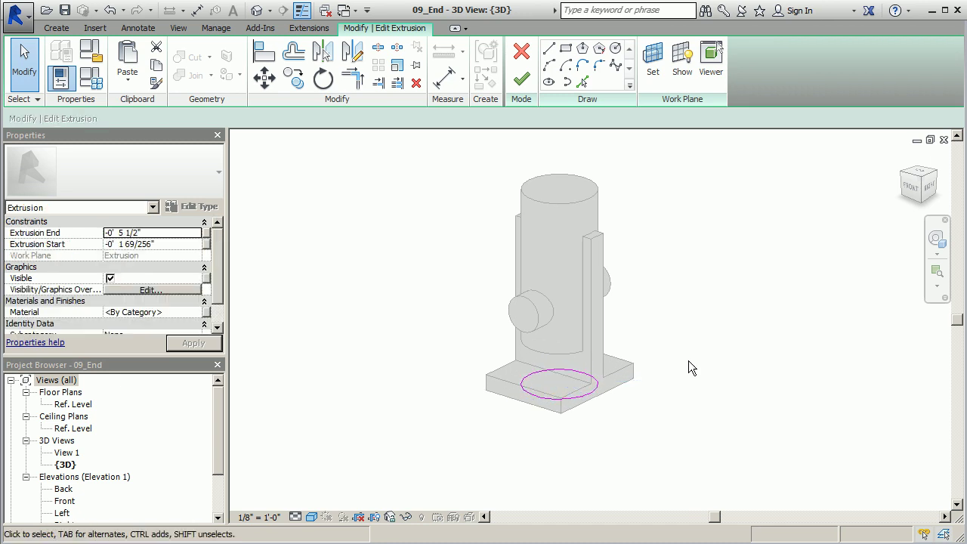
{"action": "left_click", "coordinate": [521, 51]}
{"action": "left_click", "coordinate": [653, 338]}
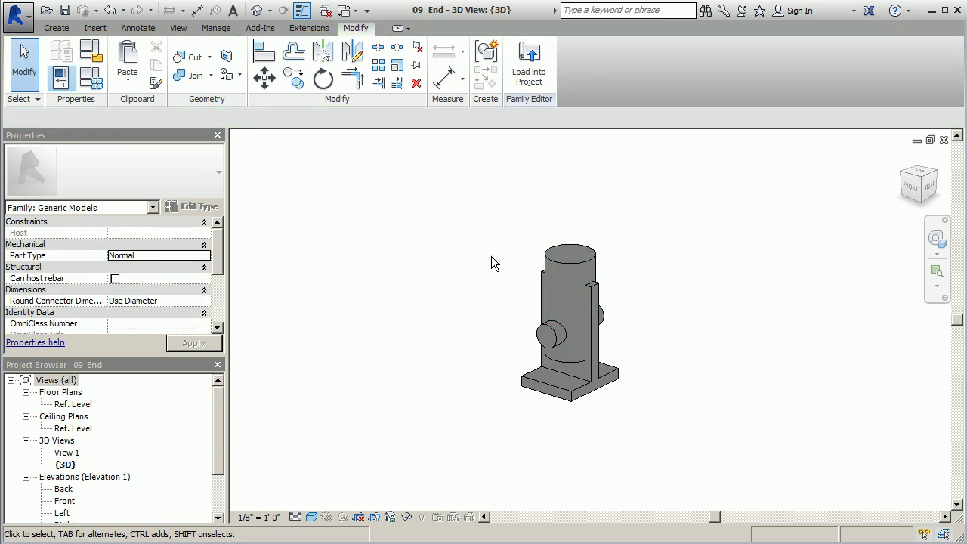
Cycle through the open views with Ctrl+Tab until the Family2 3D view shows
{"action": "key", "text": "ctrl+Tab"}
{"action": "key", "text": "ctrl+Tab"}
{"action": "key", "text": "ctrl+Tab"}
{"action": "key", "text": "ctrl+Tab"}
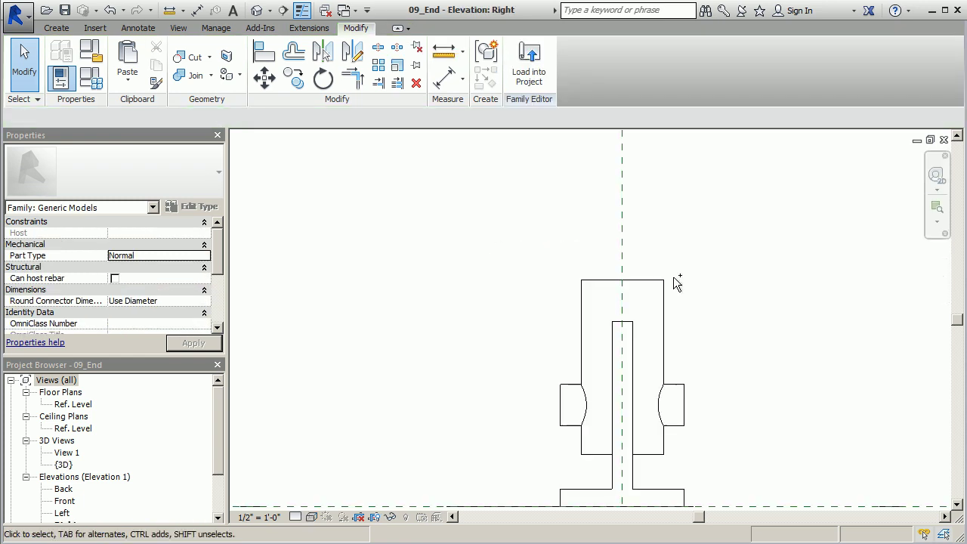
{"action": "key", "text": "ctrl+Tab"}
{"action": "key", "text": "ctrl+Tab"}
{"action": "key", "text": "ctrl+Tab"}
{"action": "key", "text": "ctrl+Tab"}
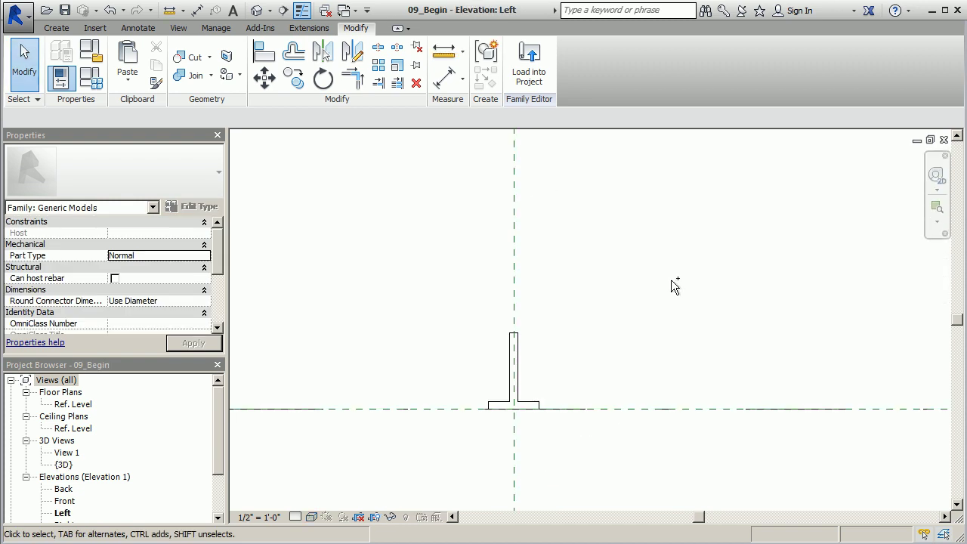
{"action": "key", "text": "ctrl+Tab"}
{"action": "key", "text": "ctrl+Tab"}
{"action": "key", "text": "ctrl+Tab"}
{"action": "key", "text": "ctrl+Tab"}
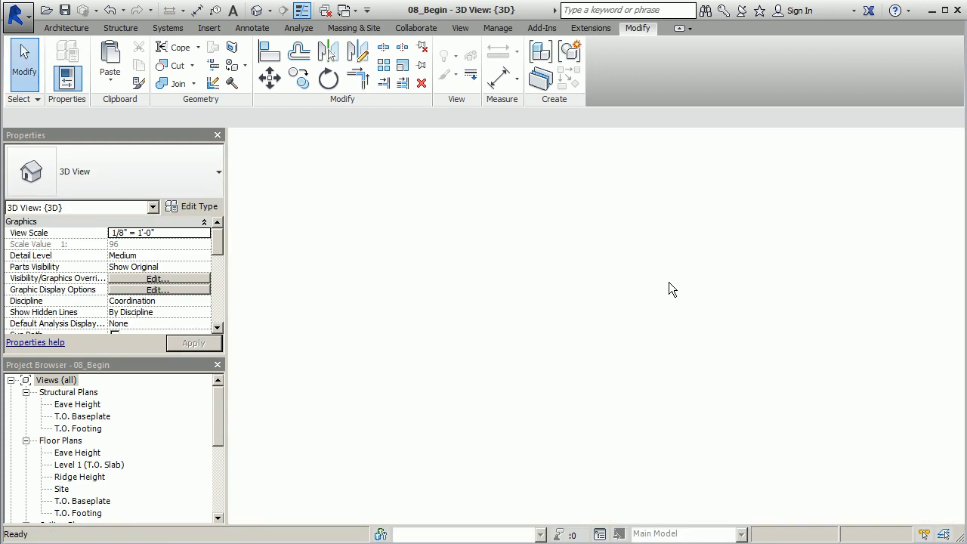
{"action": "key", "text": "ctrl+Tab"}
{"action": "key", "text": "ctrl+Tab"}
{"action": "key", "text": "ctrl+Tab"}
{"action": "key", "text": "ctrl+Tab"}
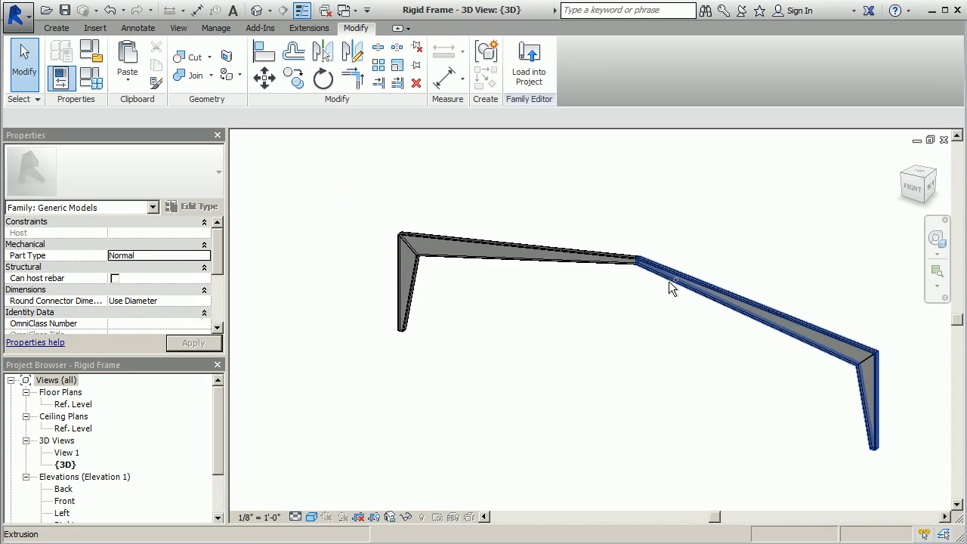
Draw a model circle of radius .5" centred on the hosted reference point, then select it to check
{"action": "scroll", "coordinate": [570, 368], "scroll_direction": "down", "scroll_amount": 2}
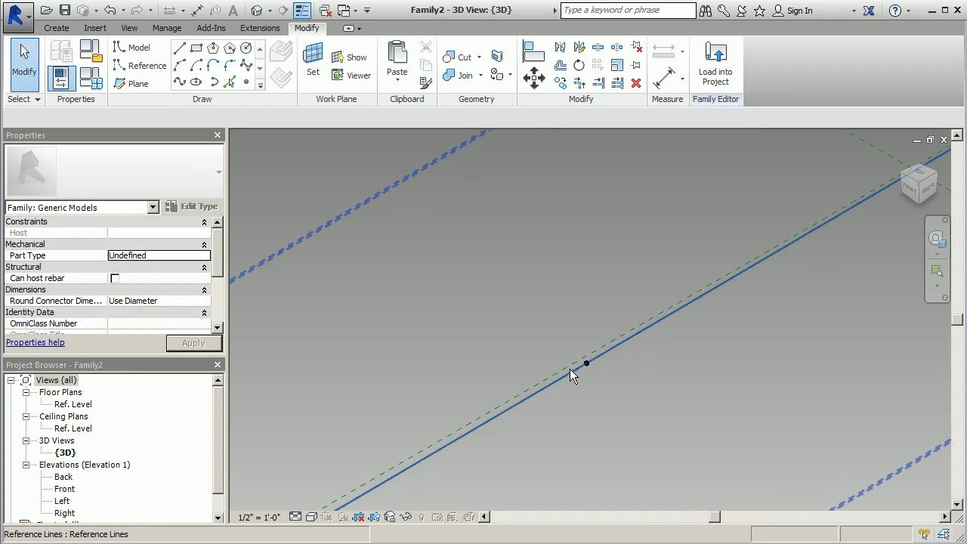
{"action": "scroll", "coordinate": [584, 368], "scroll_direction": "up", "scroll_amount": 3}
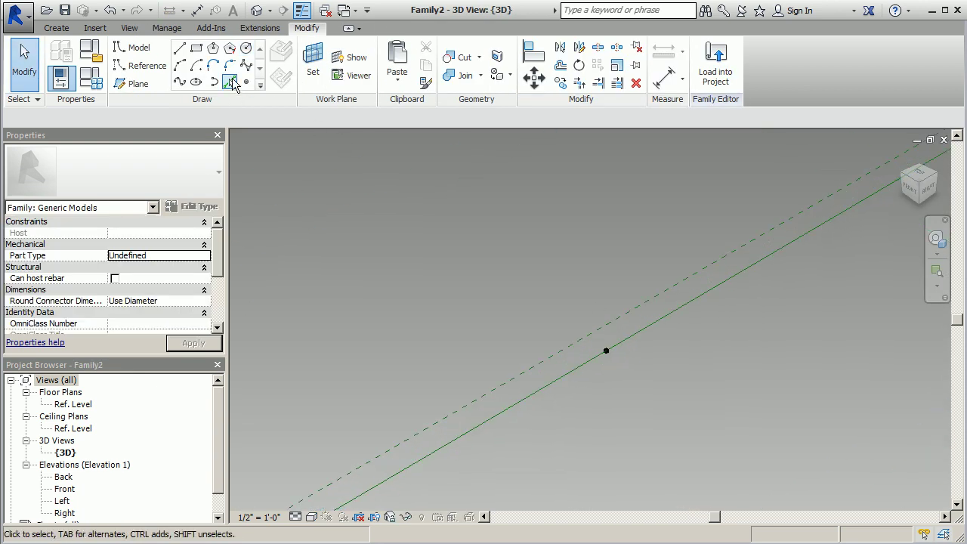
{"action": "left_click", "coordinate": [245, 47]}
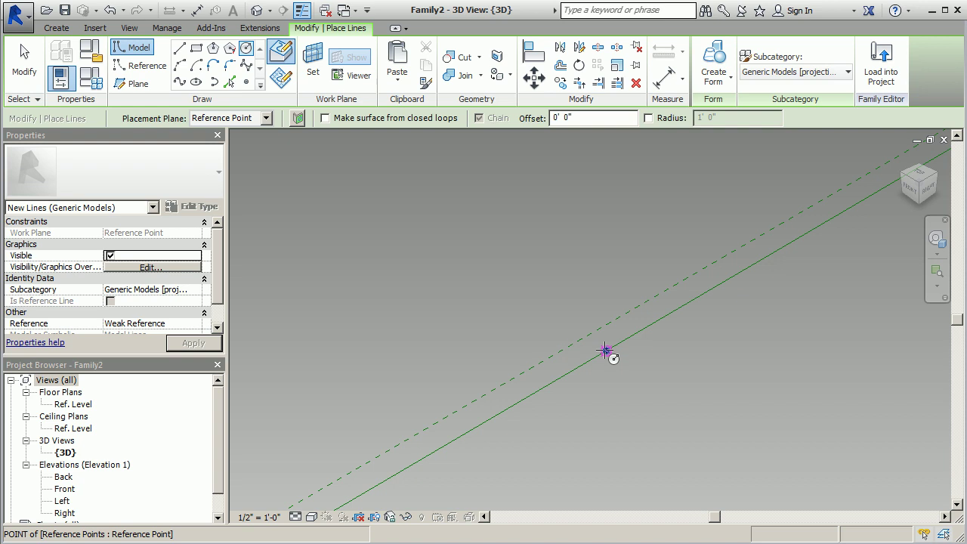
{"action": "left_click", "coordinate": [607, 350]}
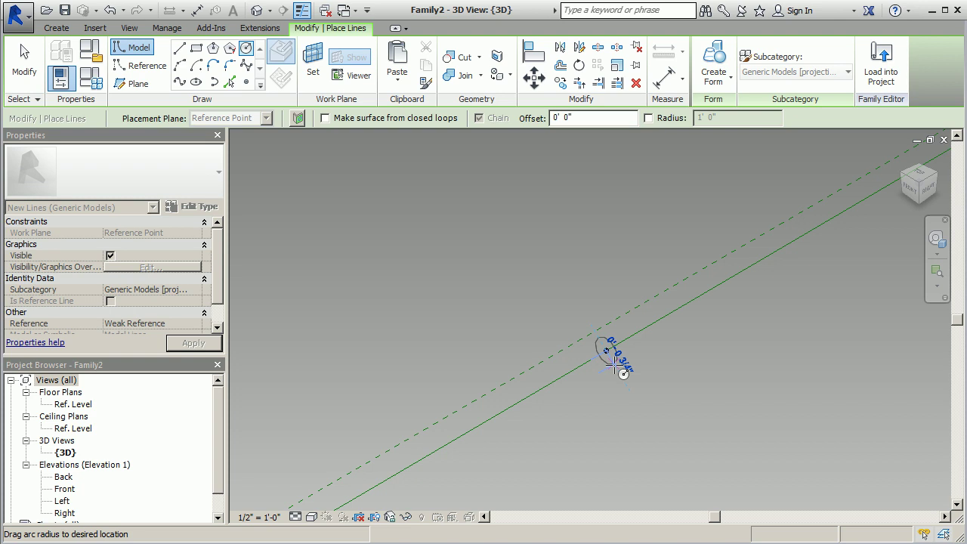
{"action": "type", "text": ".5\""}
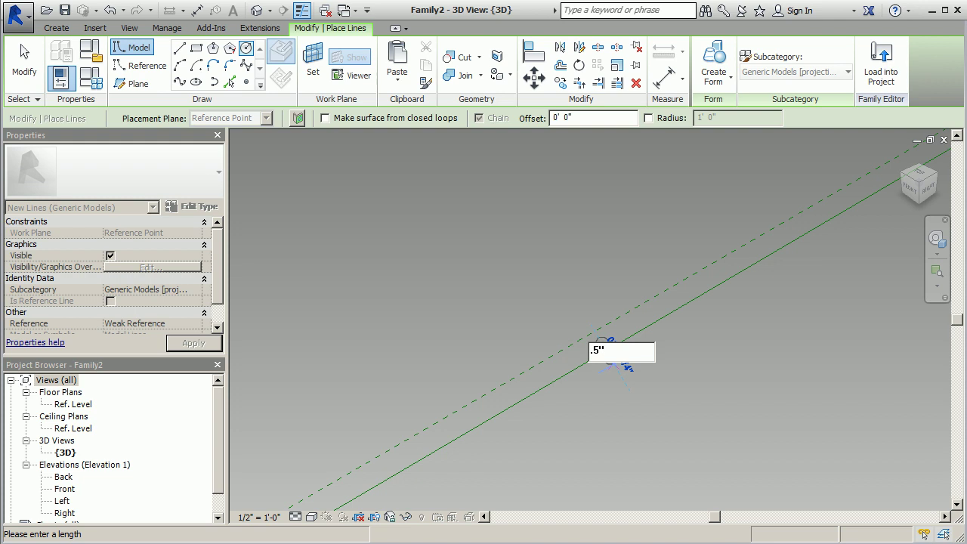
{"action": "key", "text": "Return"}
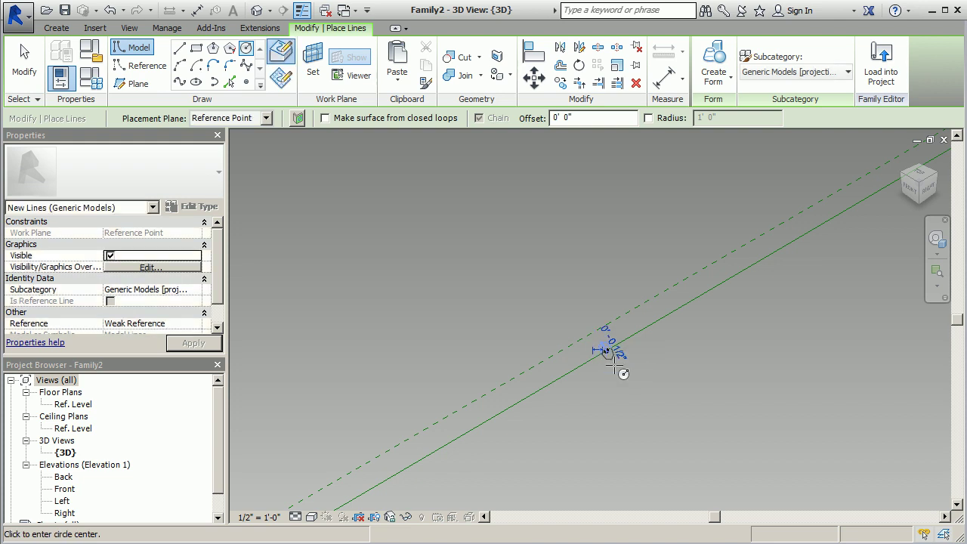
{"action": "left_click", "coordinate": [24, 64]}
{"action": "scroll", "coordinate": [669, 365], "scroll_direction": "up", "scroll_amount": 3}
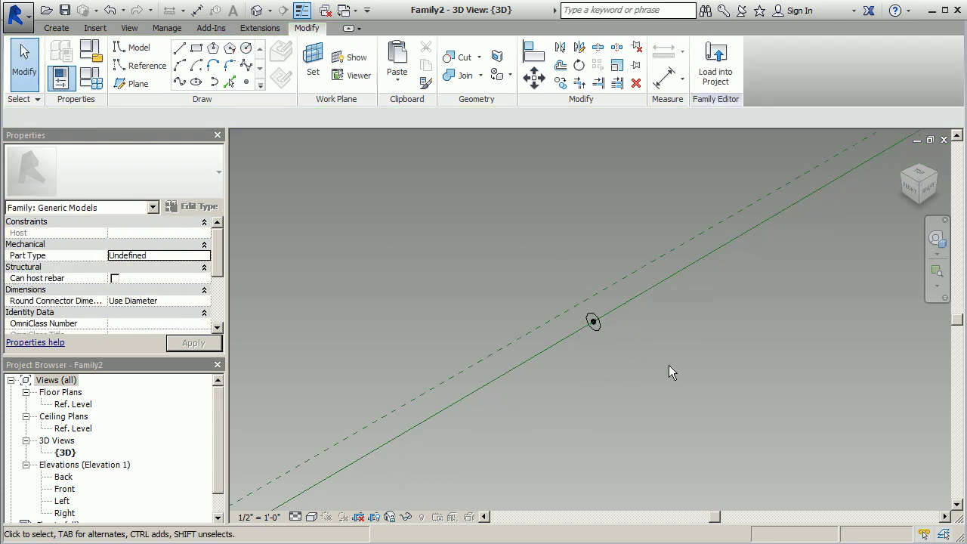
{"action": "left_click", "coordinate": [579, 317]}
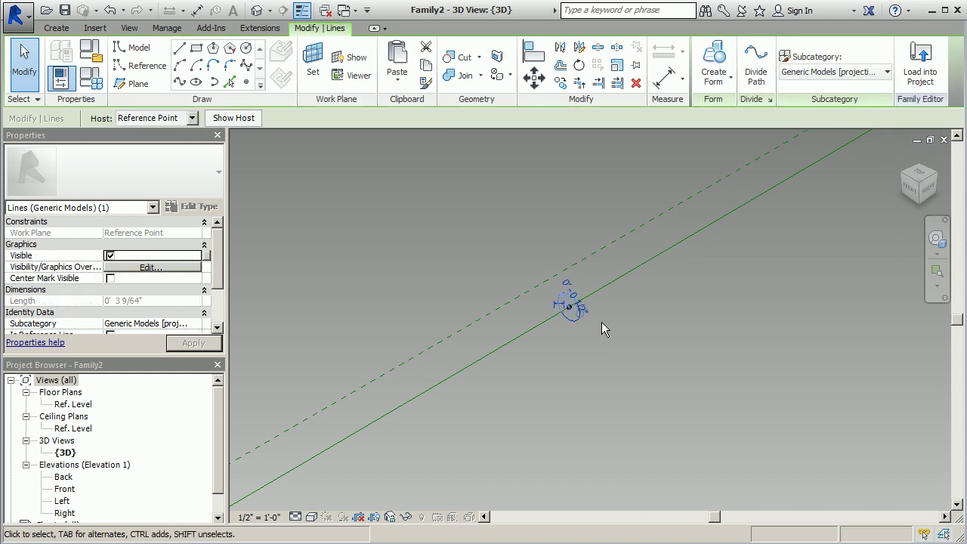
{"action": "scroll", "coordinate": [677, 338], "scroll_direction": "down", "scroll_amount": 3}
Select the reference line and circle together and Create Form to sweep the cable
{"action": "left_click", "coordinate": [694, 361]}
{"action": "scroll", "coordinate": [610, 308], "scroll_direction": "down", "scroll_amount": 5}
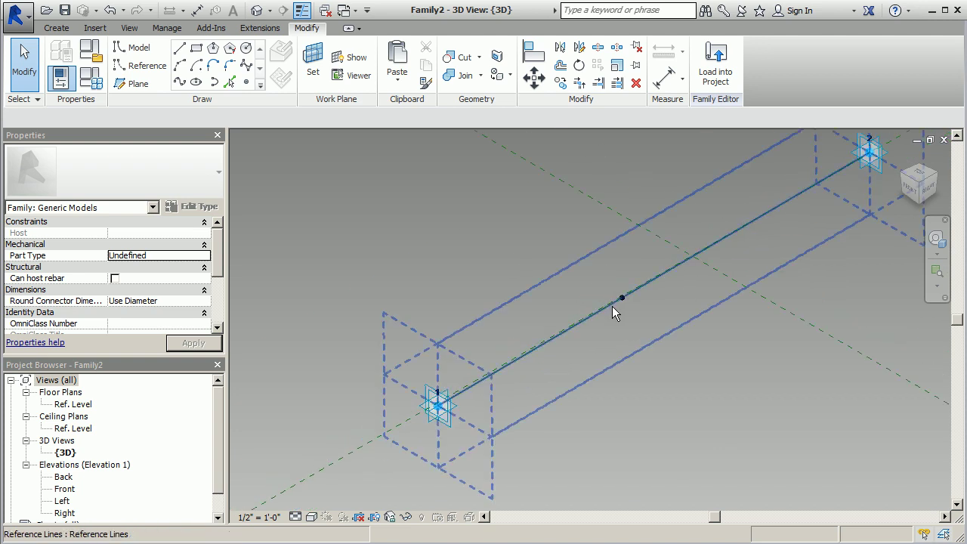
{"action": "left_click_drag", "start_coordinate": [414, 205], "coordinate": [816, 424]}
{"action": "left_click", "coordinate": [713, 67]}
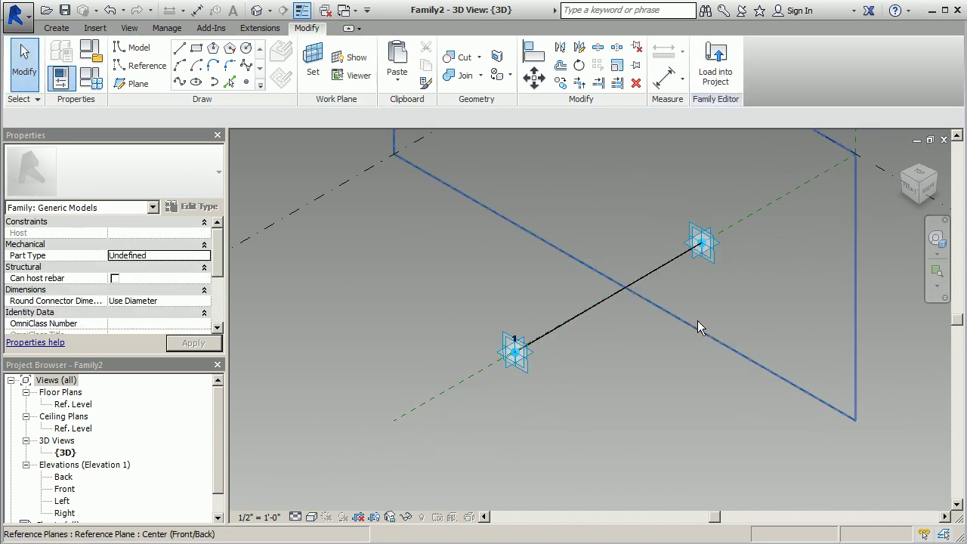
{"action": "scroll", "coordinate": [555, 321], "scroll_direction": "up", "scroll_amount": 4}
{"action": "scroll", "coordinate": [445, 401], "scroll_direction": "up", "scroll_amount": 3}
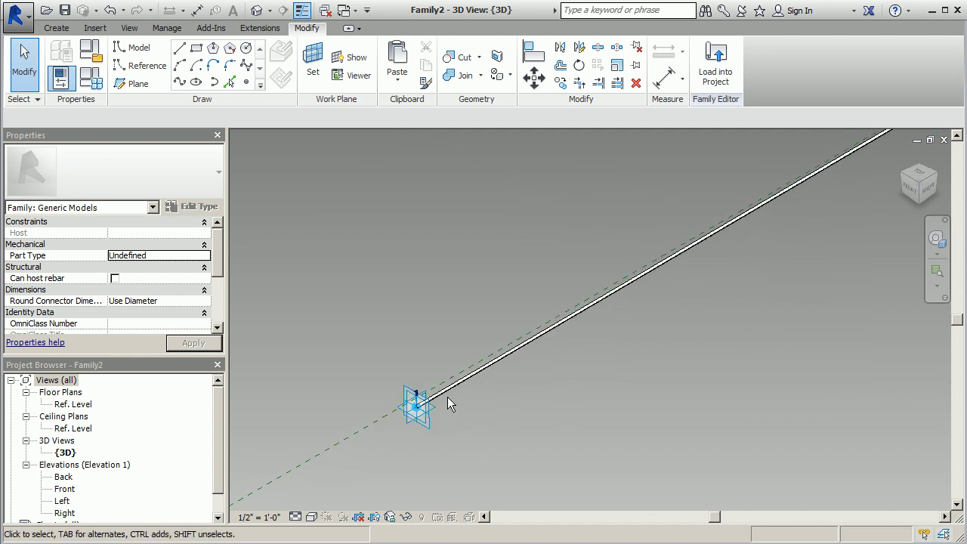
Drag an end adaptive point to test that the cable follows
{"action": "left_click", "coordinate": [408, 420]}
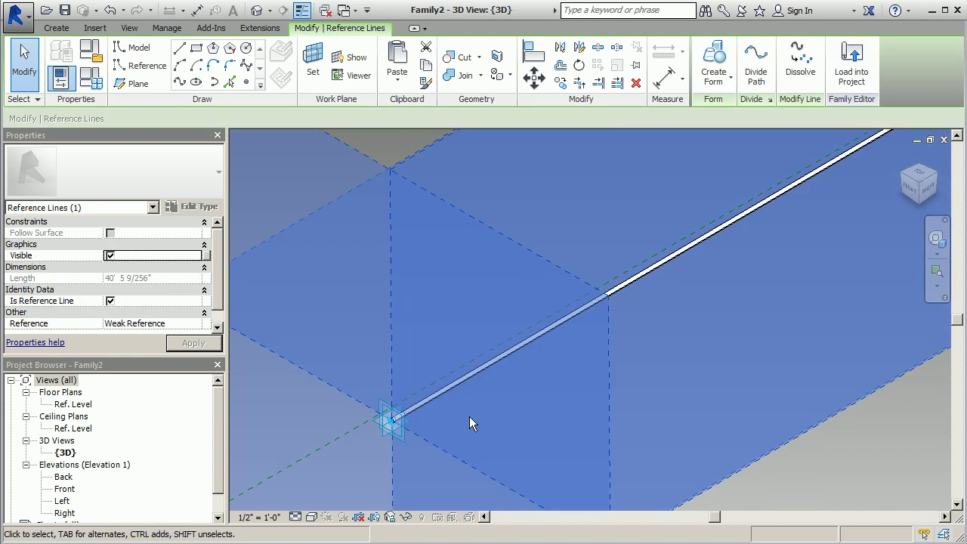
{"action": "left_click", "coordinate": [469, 421]}
{"action": "left_click", "coordinate": [393, 418]}
{"action": "left_click_drag", "start_coordinate": [393, 414], "coordinate": [371, 430]}
{"action": "middle_click_drag", "start_coordinate": [371, 430], "coordinate": [393, 365], "text": "shift"}
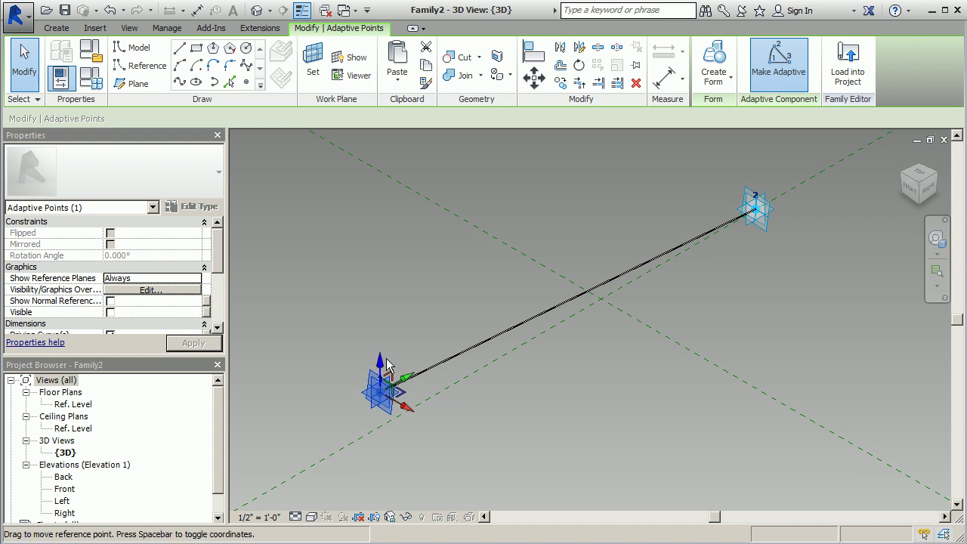
{"action": "left_click", "coordinate": [510, 391]}
{"action": "scroll", "coordinate": [510, 391], "scroll_direction": "up", "scroll_amount": 2}
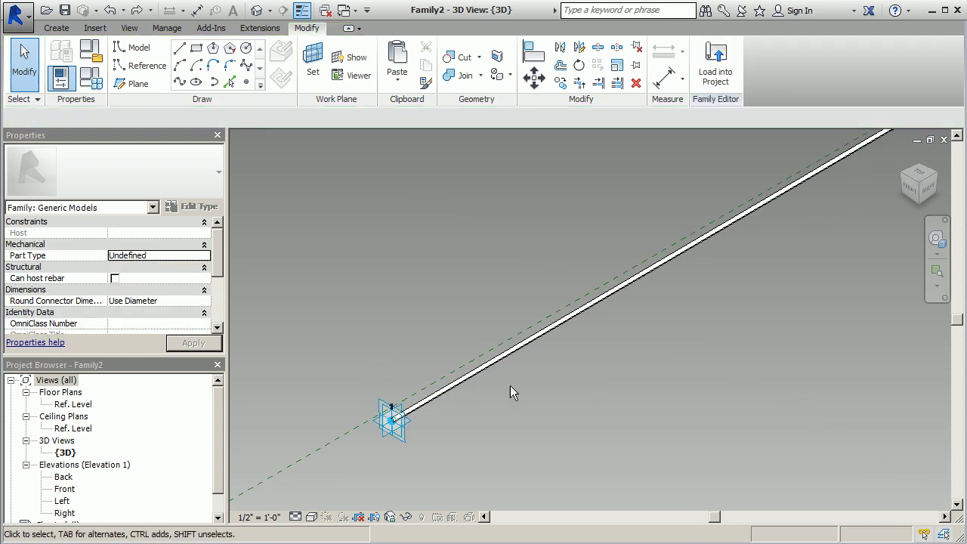
{"action": "scroll", "coordinate": [453, 423], "scroll_direction": "down", "scroll_amount": 3}
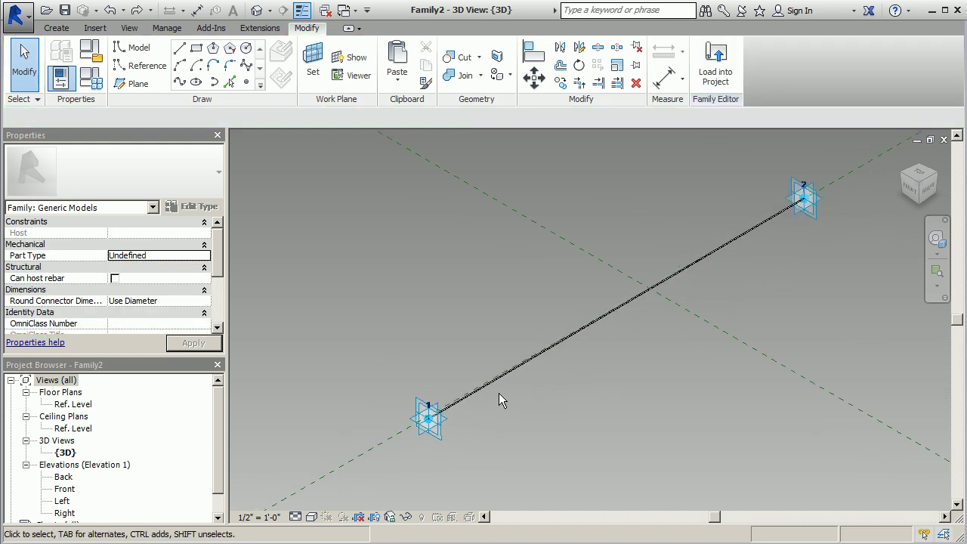
Save the family as 'Tension Cable'
{"action": "left_click", "coordinate": [16, 12]}
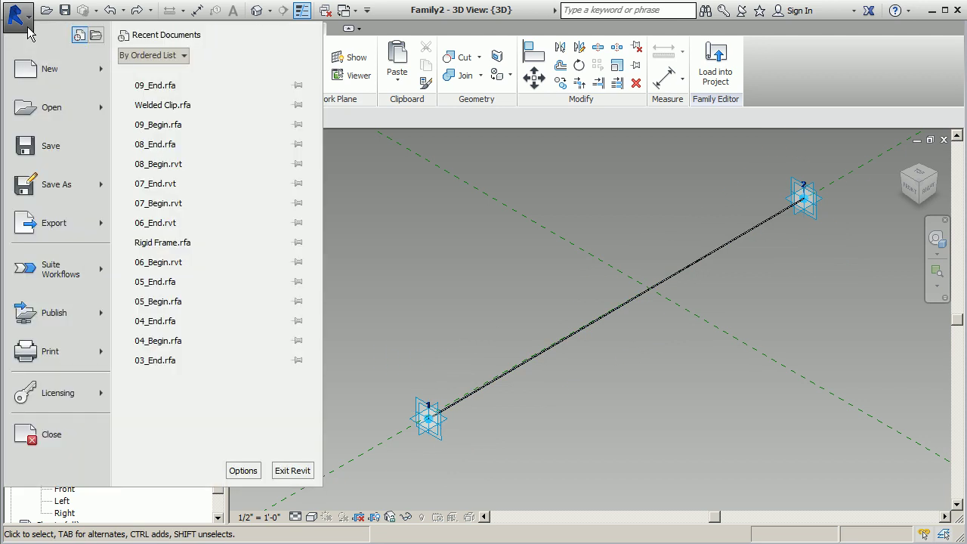
{"action": "left_click", "coordinate": [64, 183]}
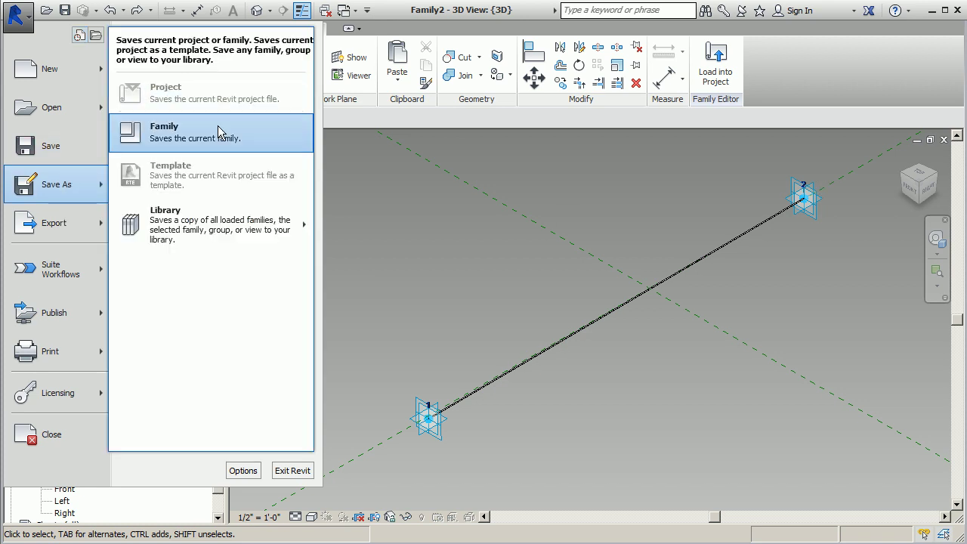
{"action": "left_click", "coordinate": [574, 262]}
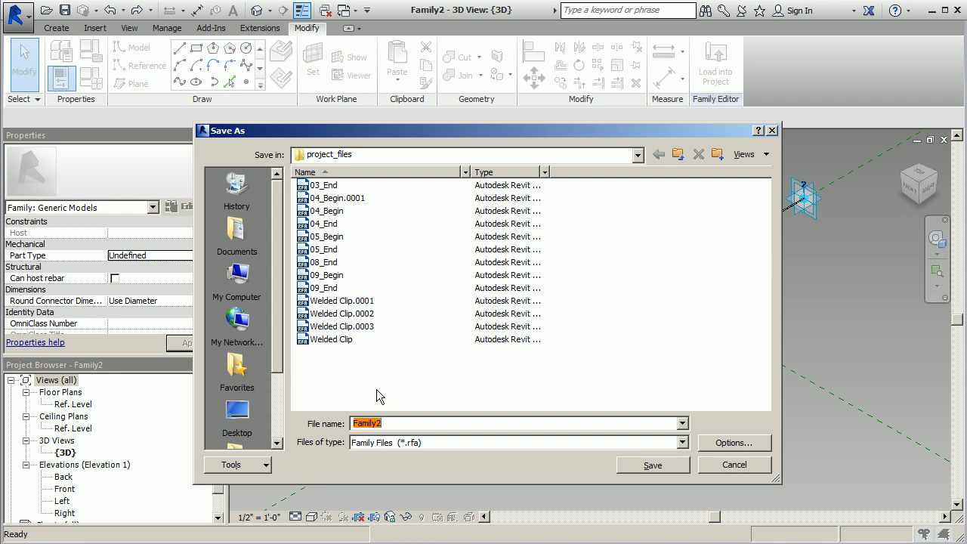
{"action": "type", "text": "Tension Cable"}
{"action": "left_click", "coordinate": [625, 464]}
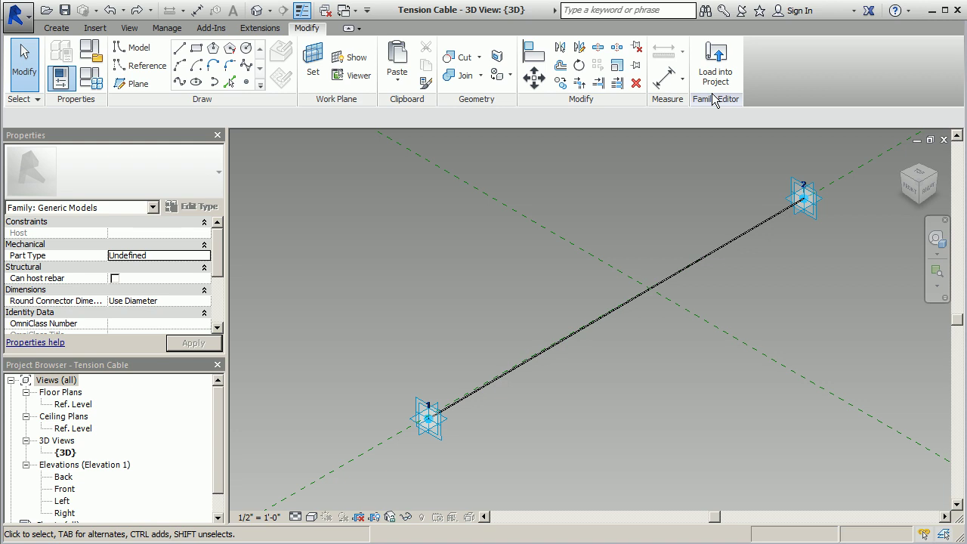
{"action": "left_click", "coordinate": [715, 67]}
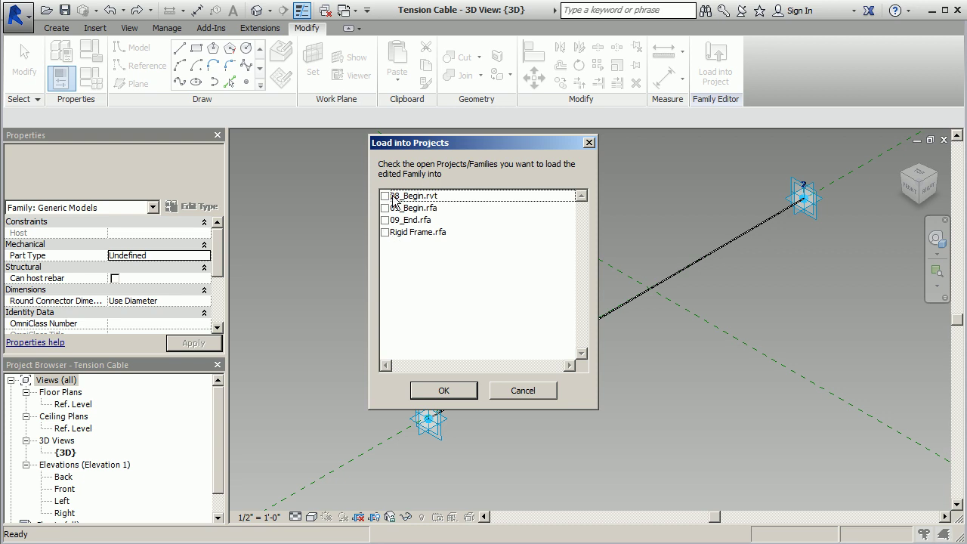
{"action": "left_click", "coordinate": [590, 143]}
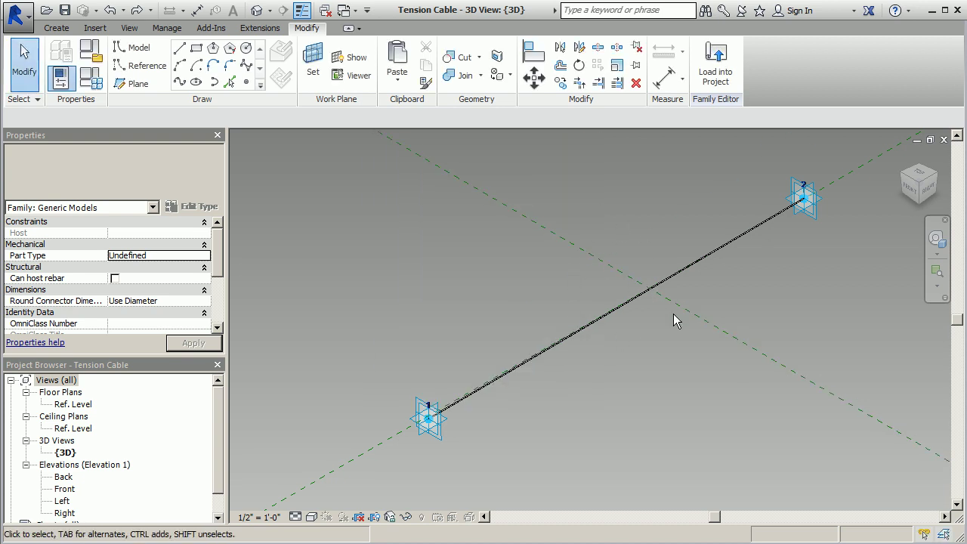